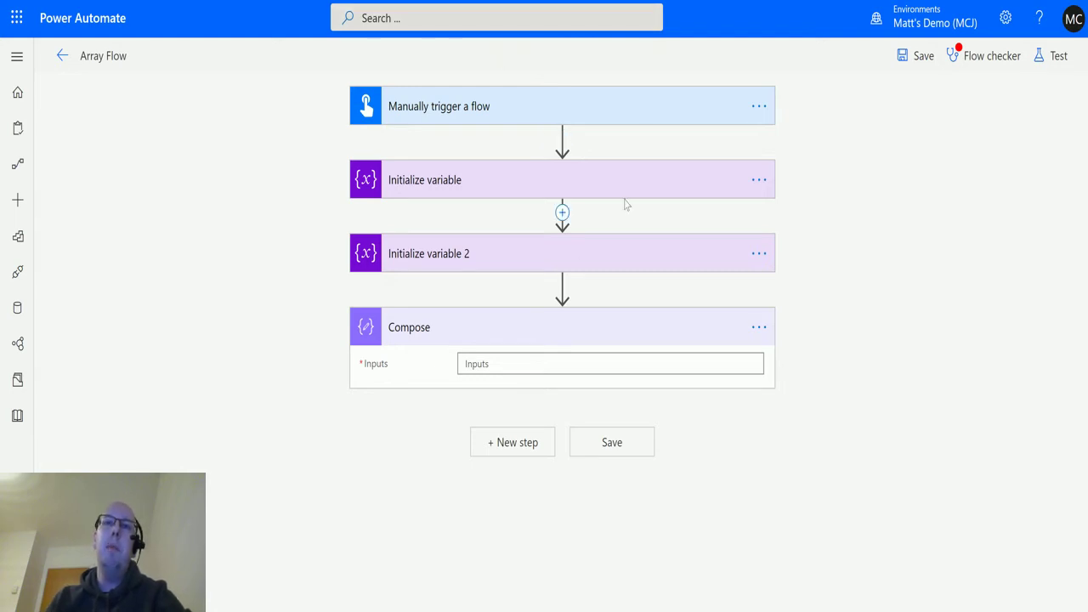
Step: Expand the first Initialize variable action and review the array value of the List variable
left_click(555, 189)
scroll(748, 224, "down", 1)
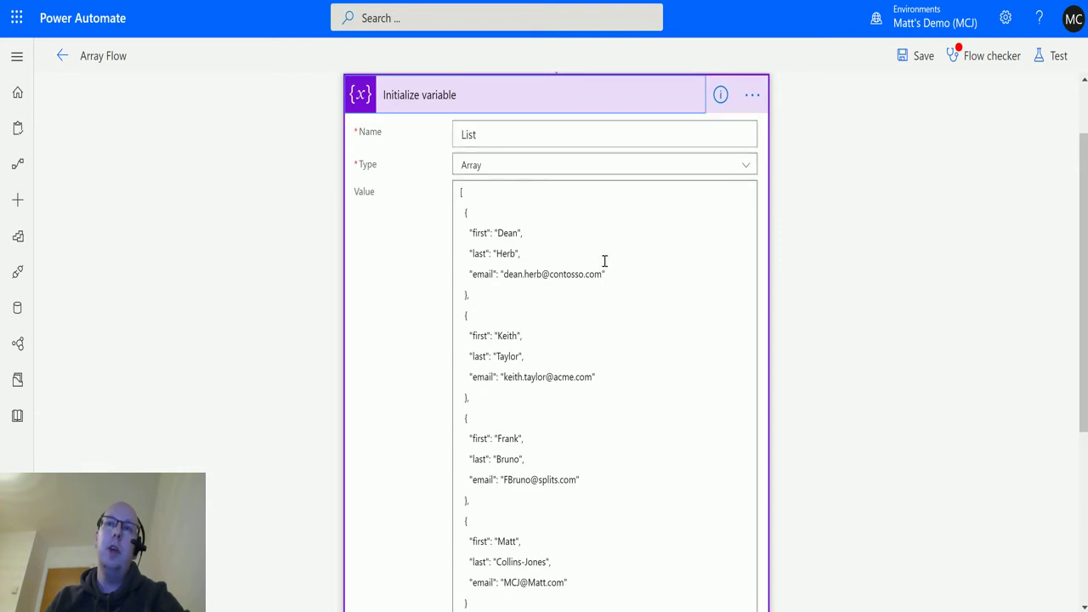
scroll(472, 156, "down", 1)
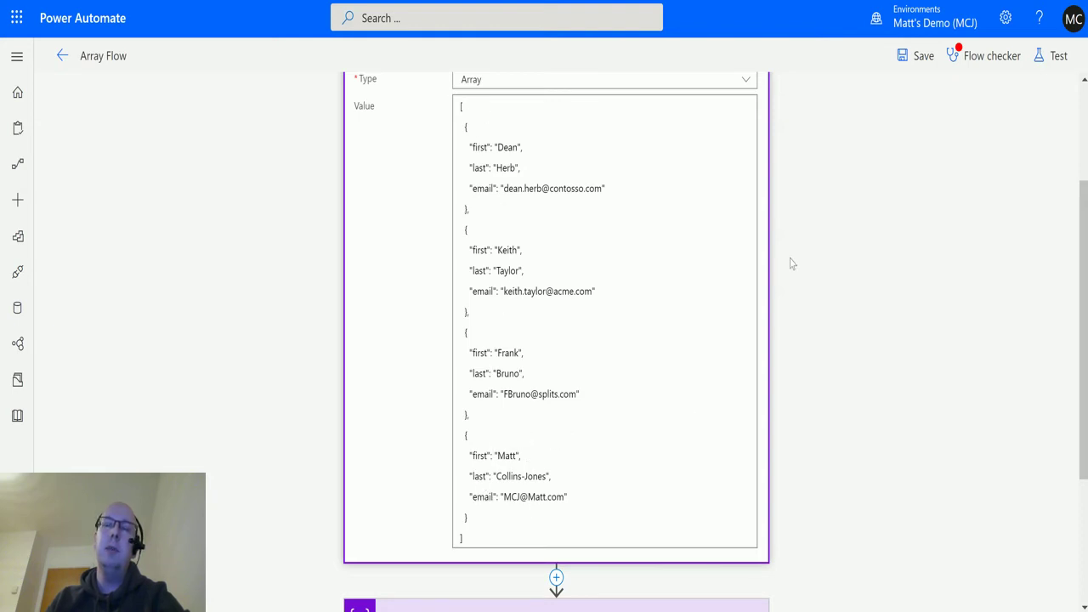
scroll(688, 247, "up", 1)
scroll(687, 246, "down", 4)
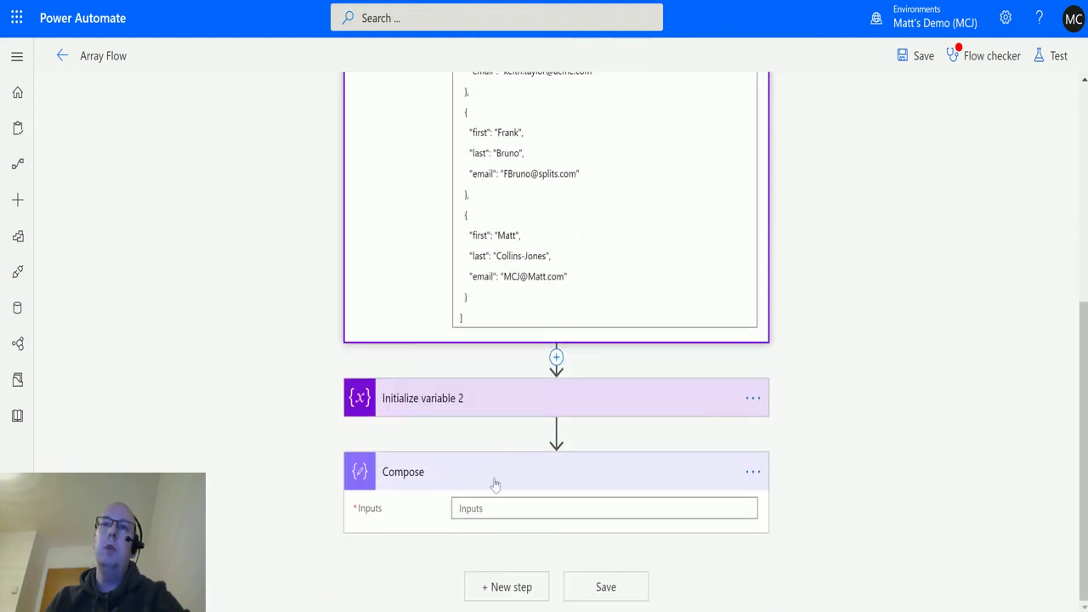
left_click(495, 510)
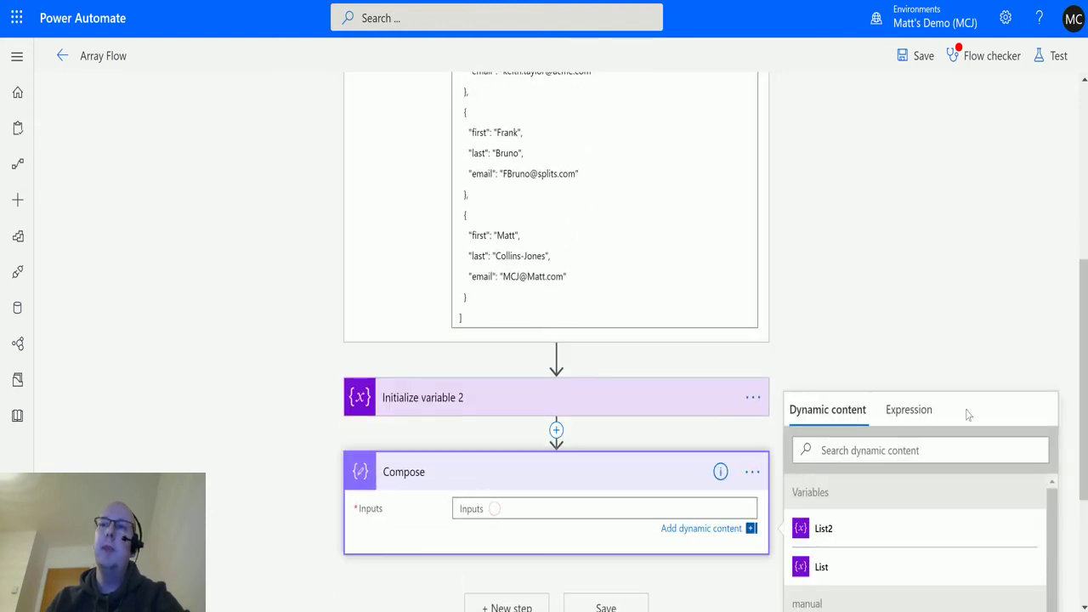
left_click(909, 411)
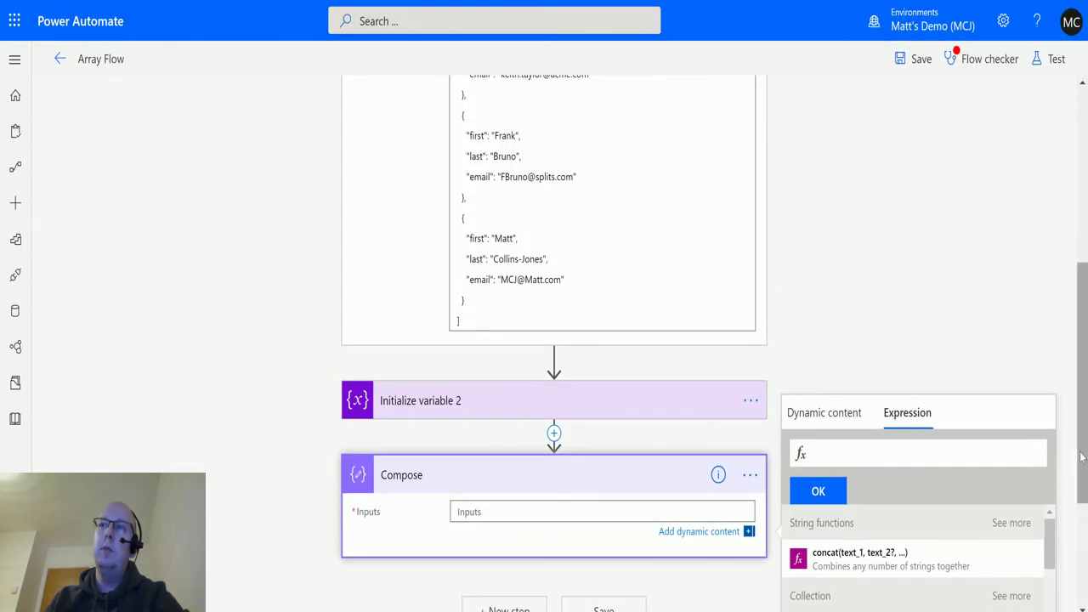
left_click_drag(1084, 459, 1085, 510)
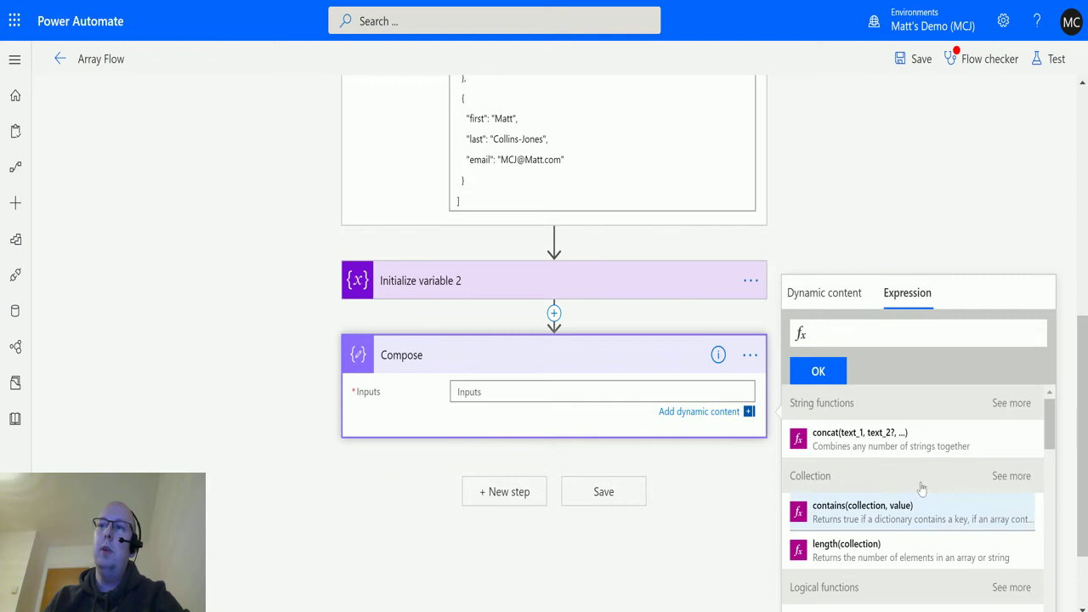
left_click(1012, 477)
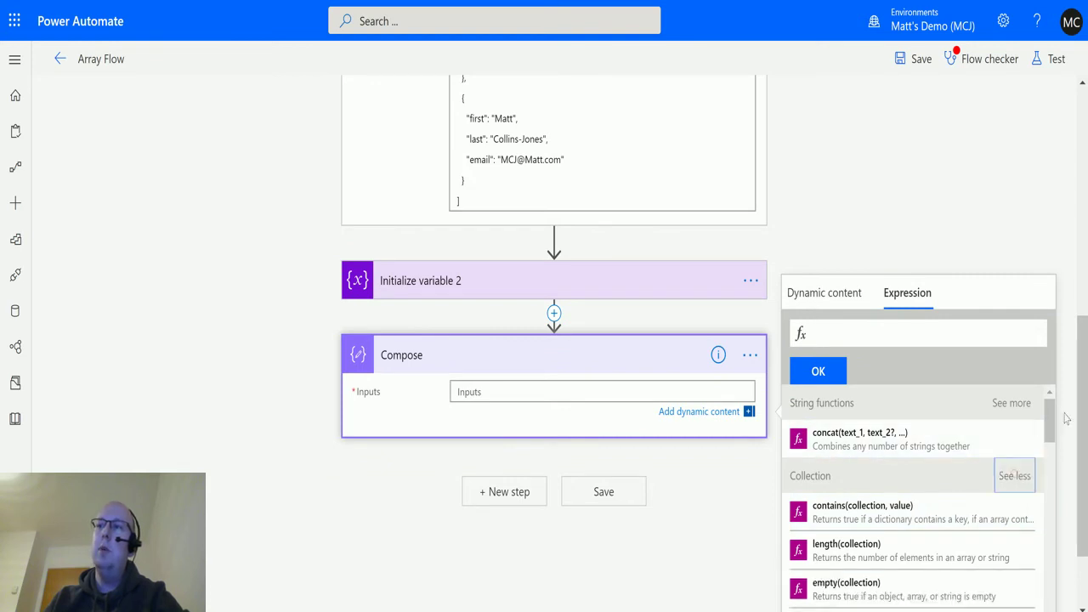
left_click_drag(1051, 421, 1051, 481)
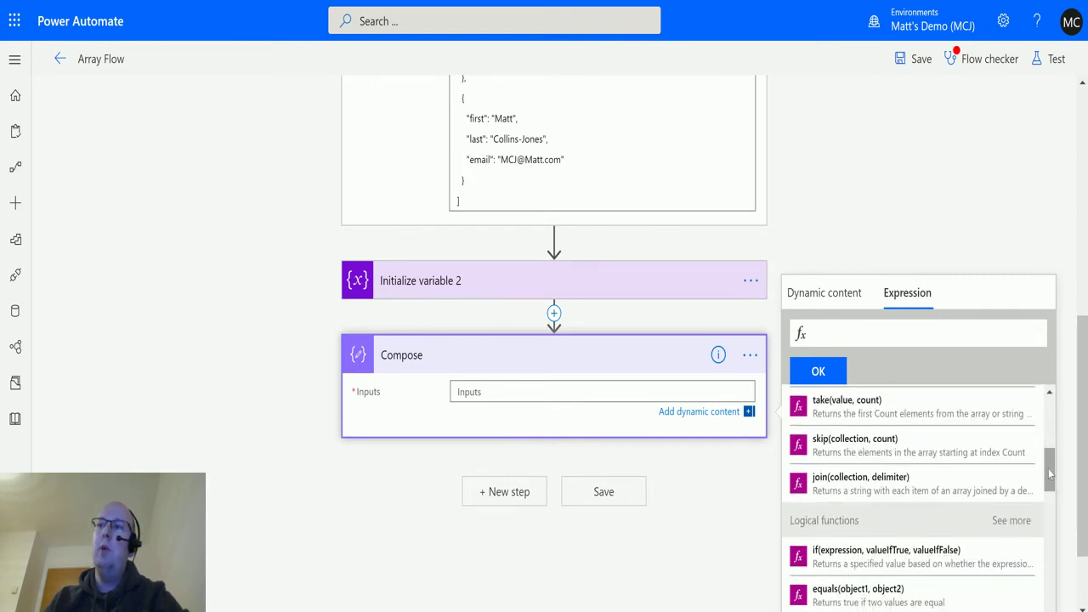
left_click(841, 489)
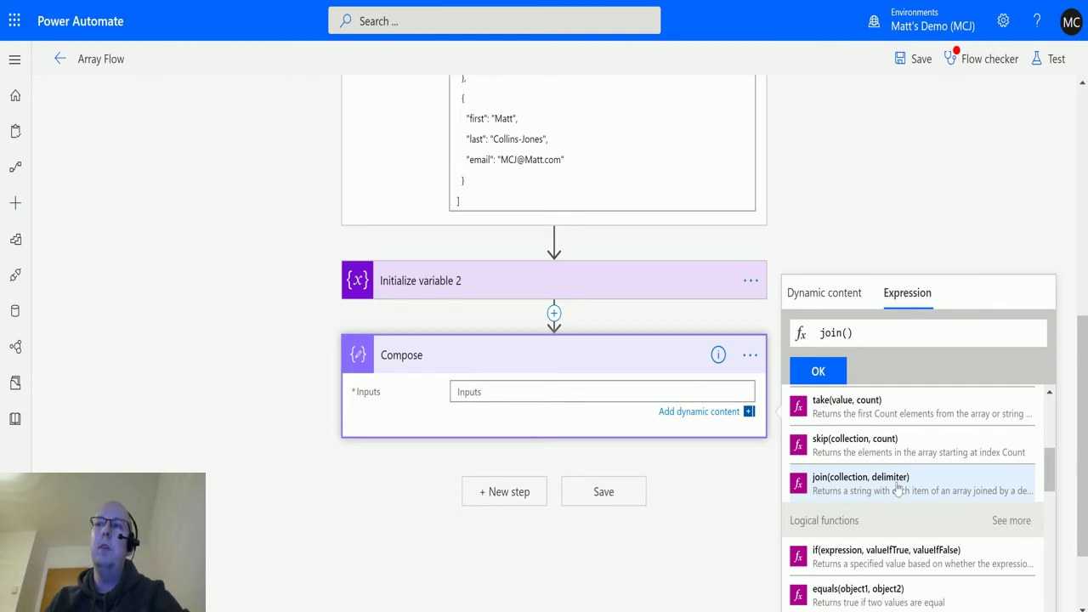
left_click(834, 295)
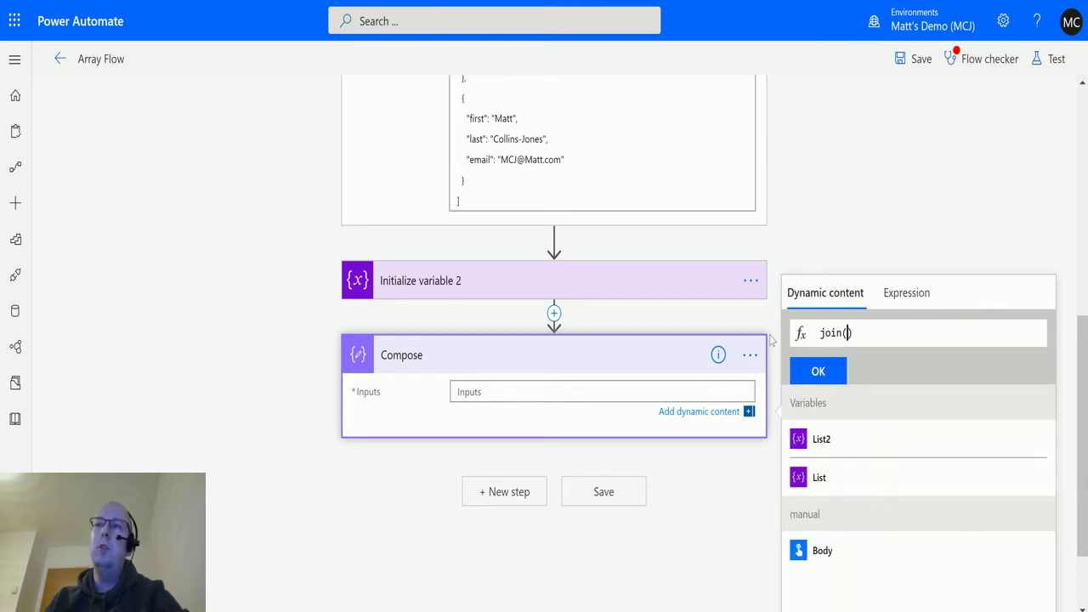
left_click(835, 478)
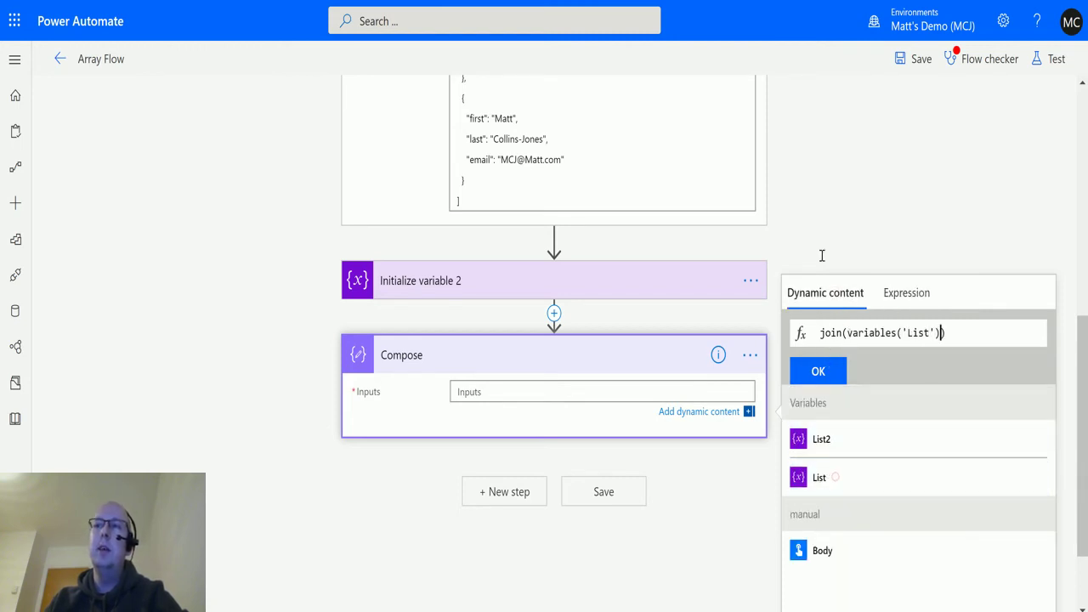
type(",")
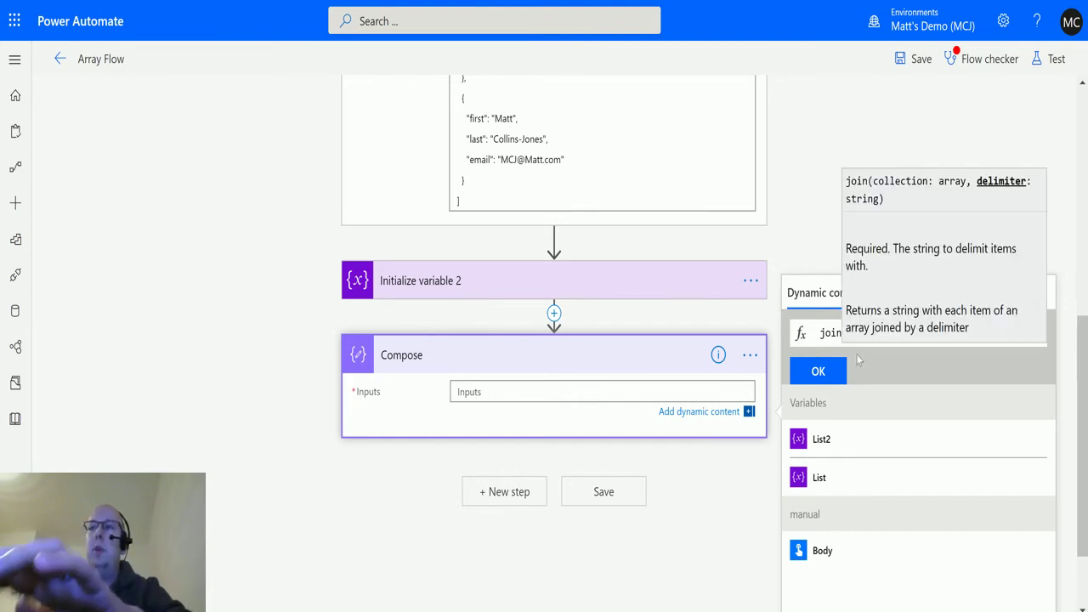
type("',")
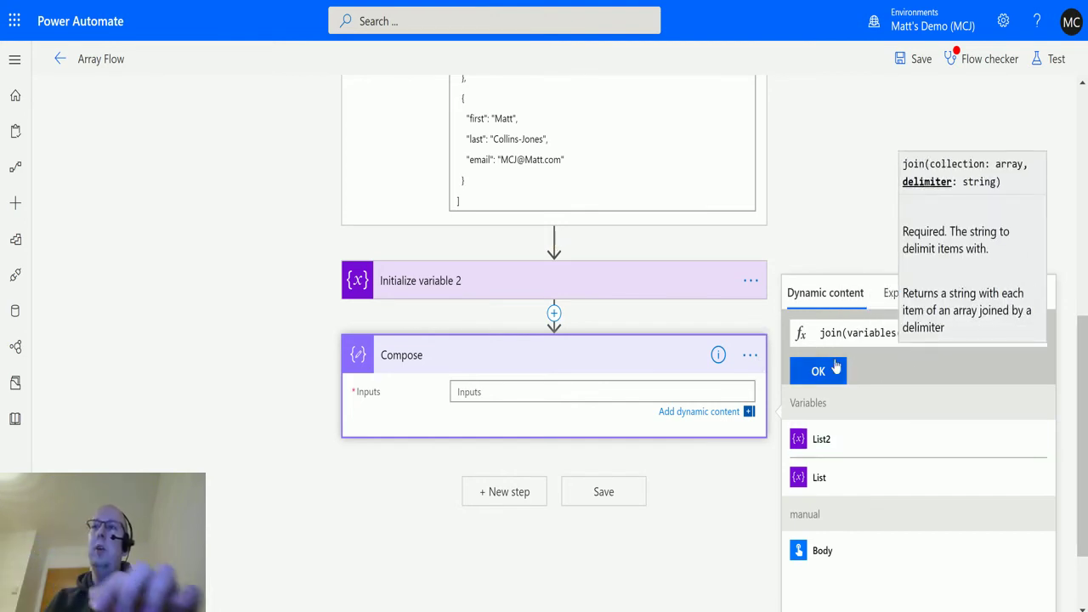
left_click(854, 218)
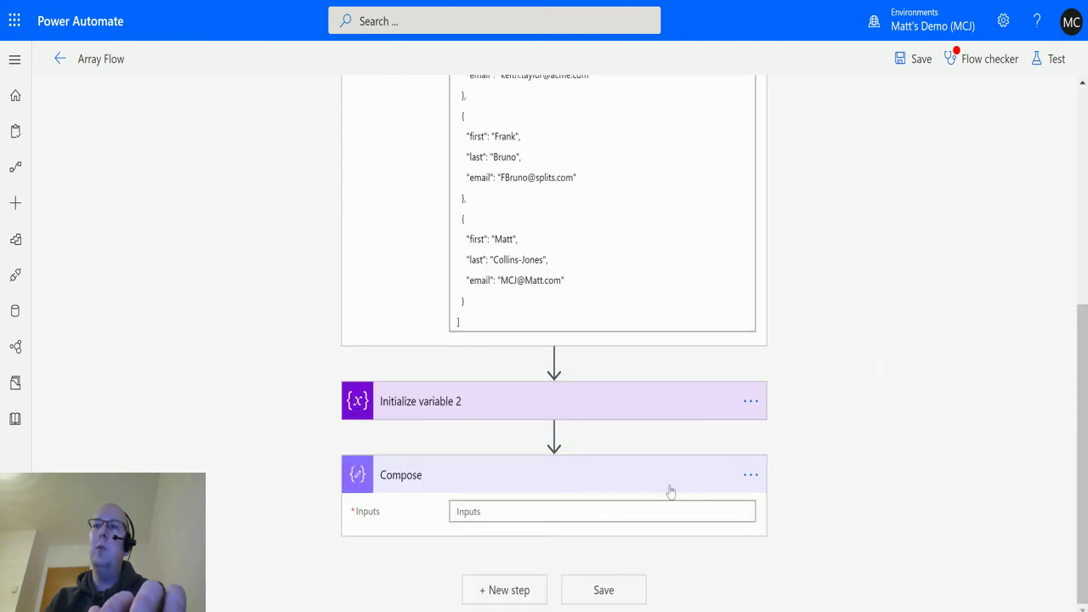
Step: Set the Compose action's input to the expression join(variables('List'),'--')
left_click(614, 505)
left_click(906, 292)
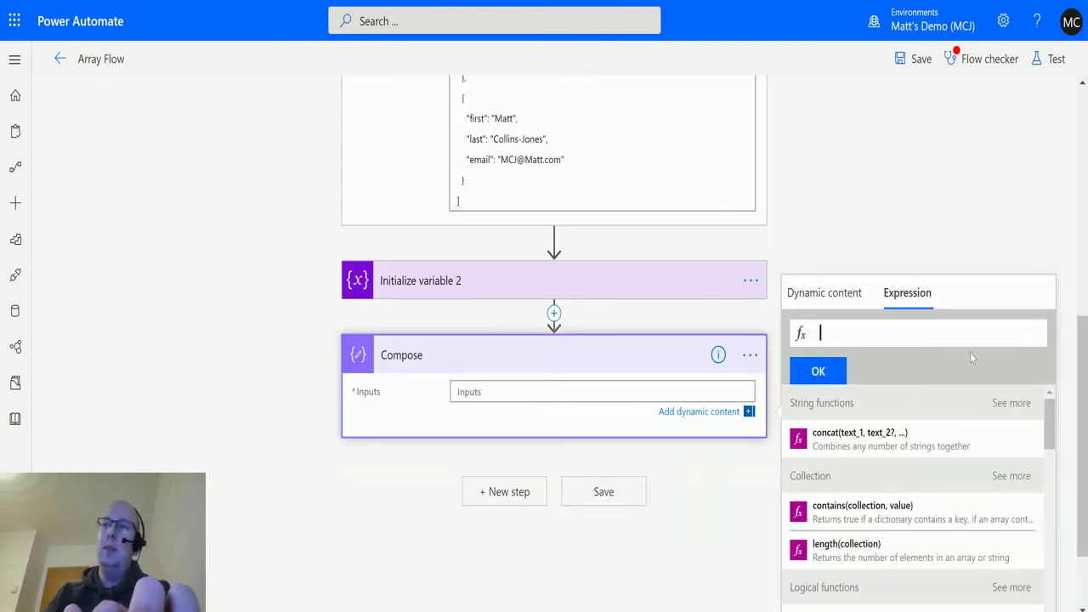
left_click(1008, 476)
scroll(880, 506, "down", 4)
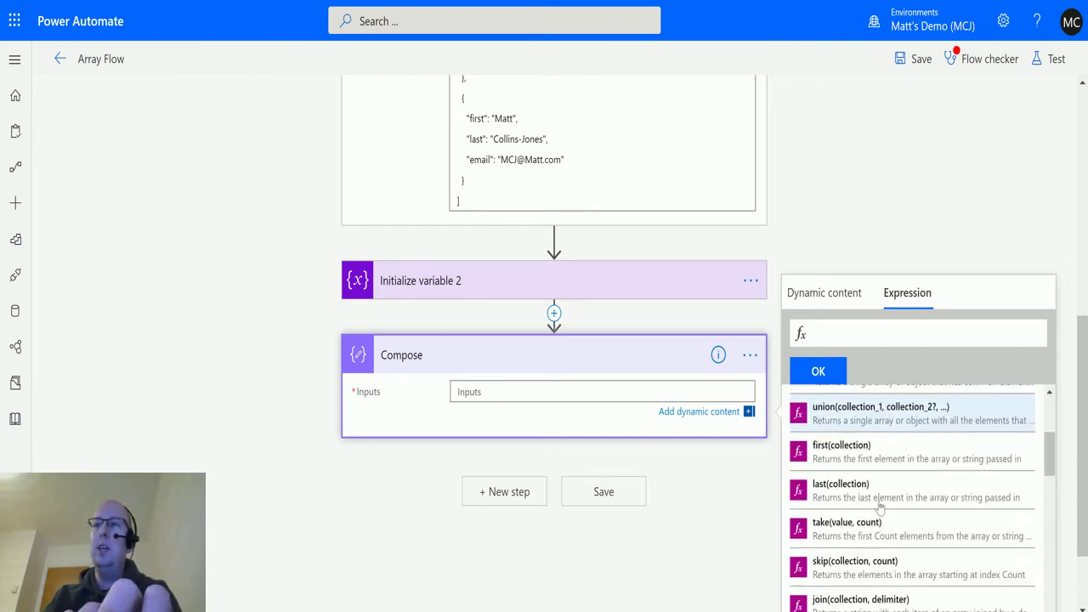
scroll(880, 506, "down", 3)
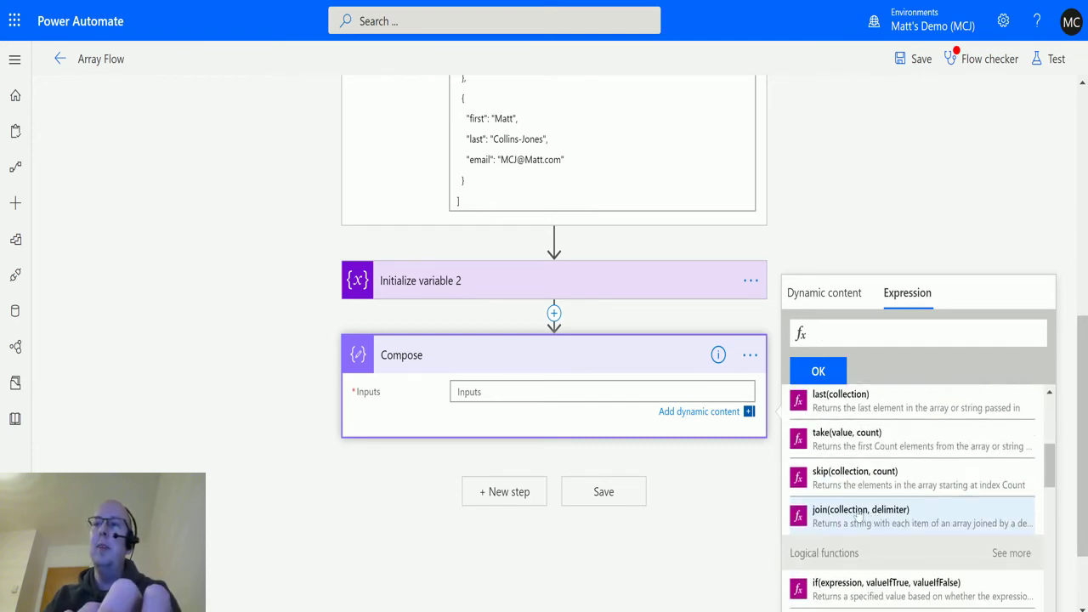
left_click(867, 515)
left_click(829, 292)
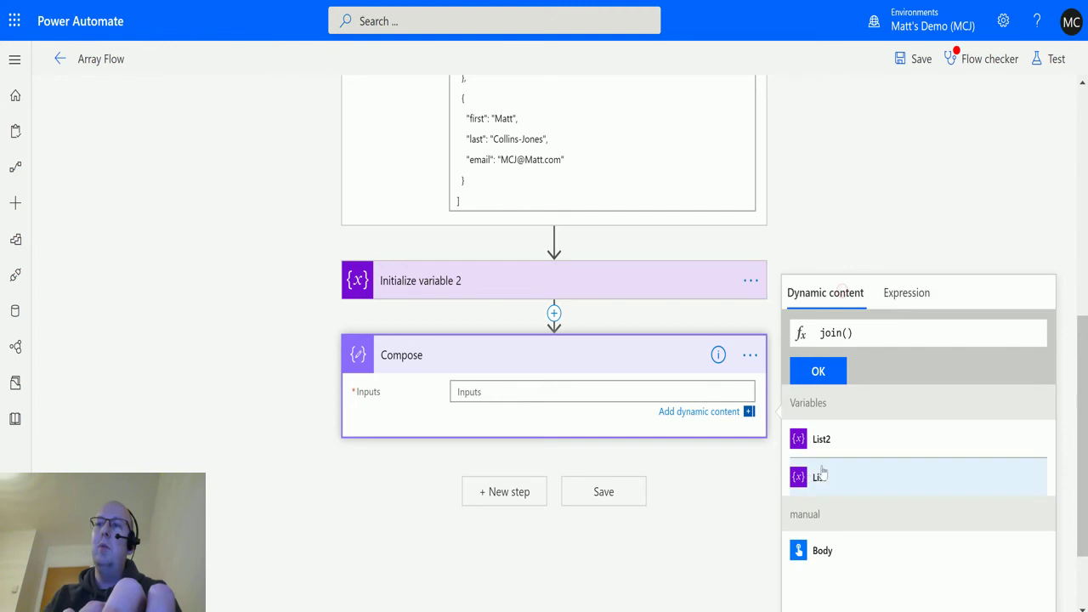
left_click(819, 477)
type(",'--')")
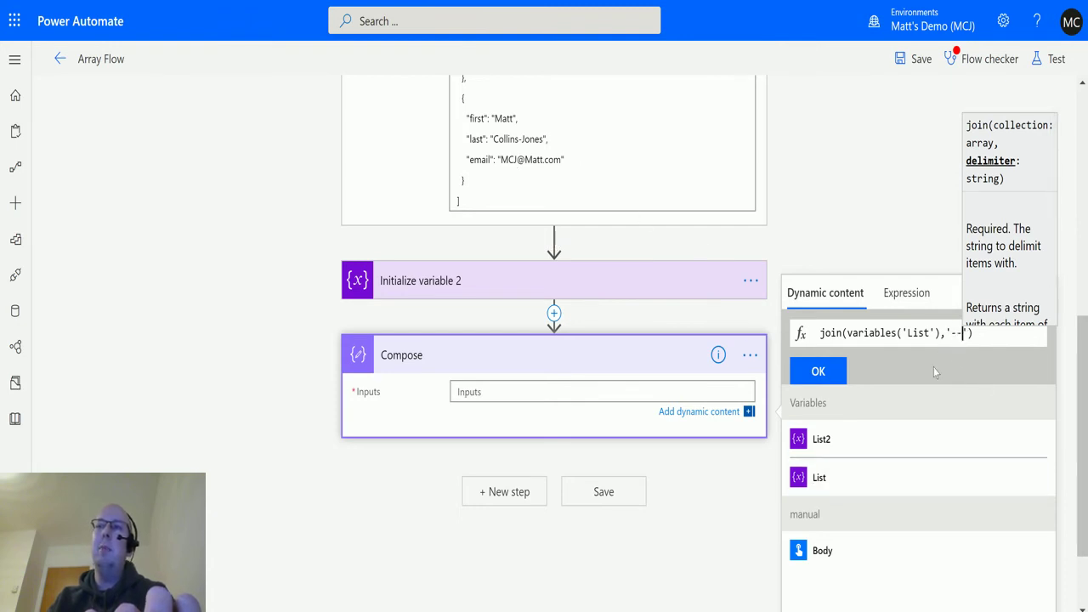
left_click(823, 374)
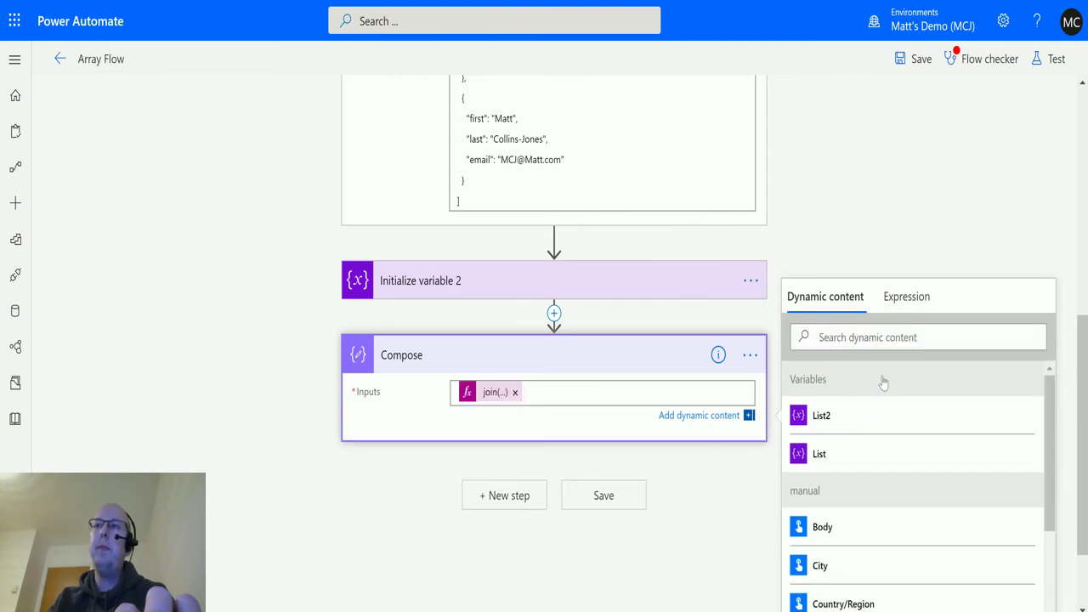
left_click(495, 392)
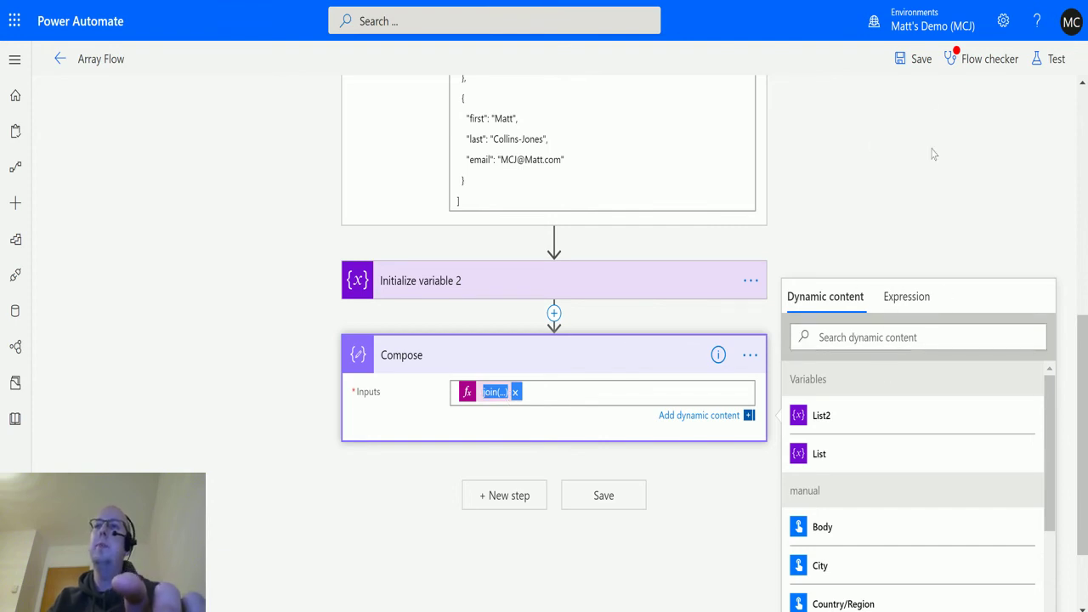
Step: Test the flow with the option to perform the trigger action manually, and run it
left_click(1046, 59)
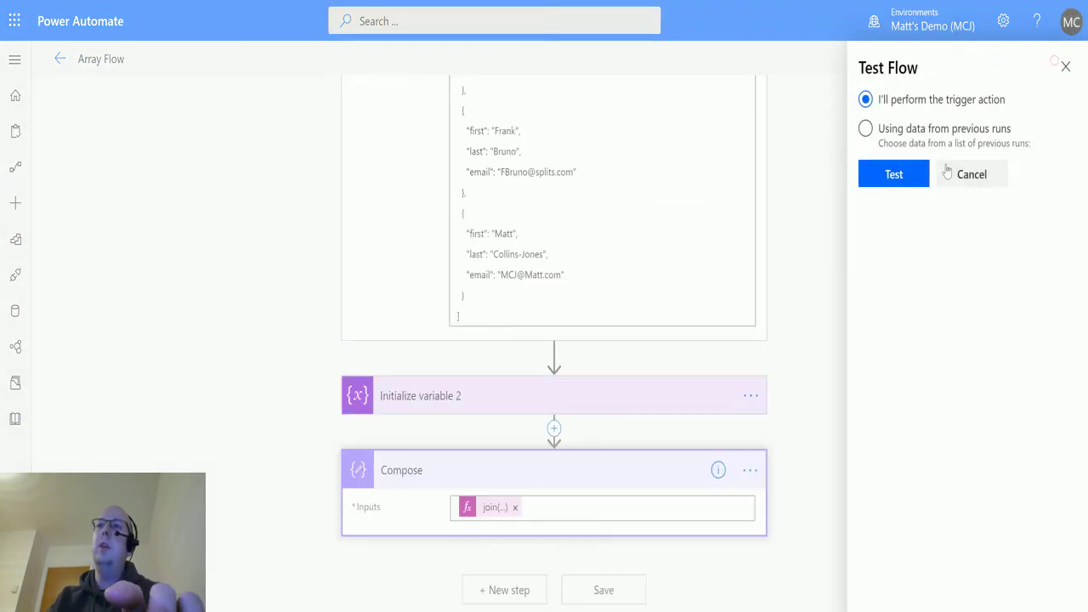
left_click(896, 175)
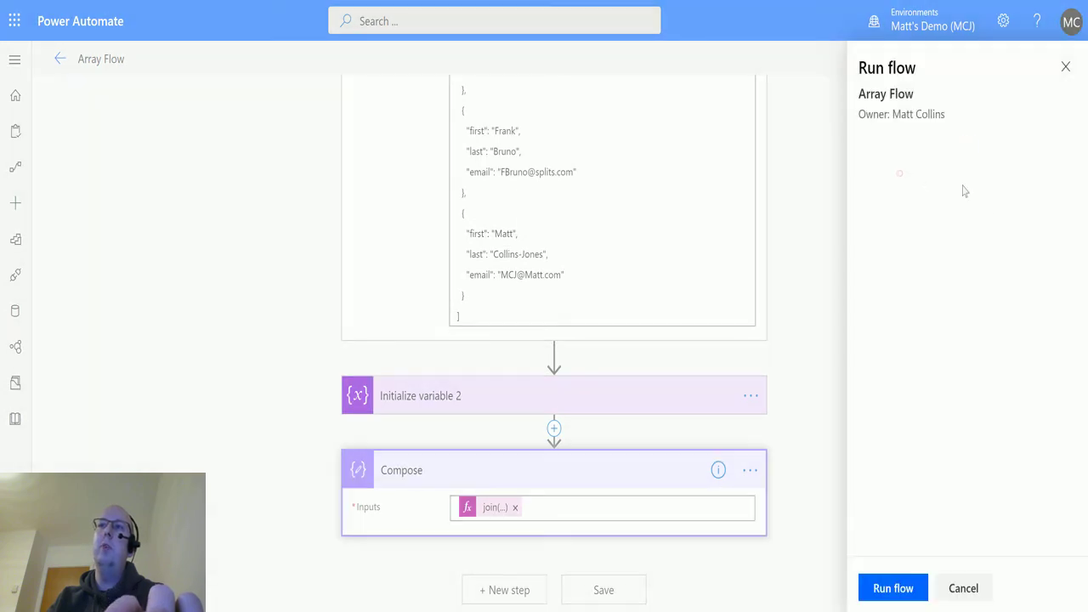
left_click(899, 592)
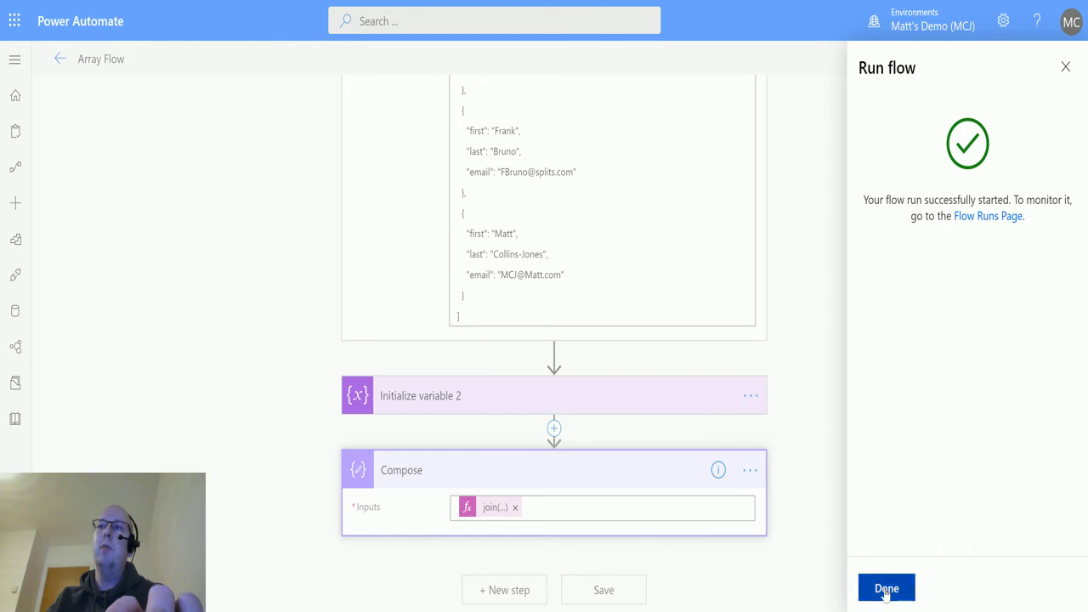
left_click(884, 589)
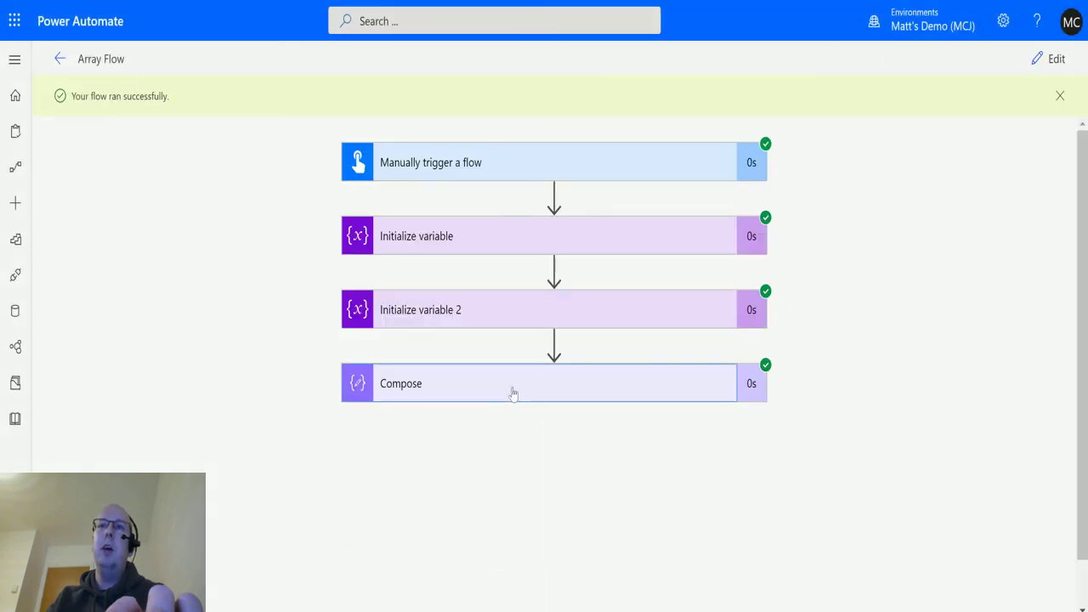
Step: Expand the Compose action in the run results and examine its whole joined input string, including the delimiters between records
left_click(513, 389)
scroll(906, 293, "down", 2)
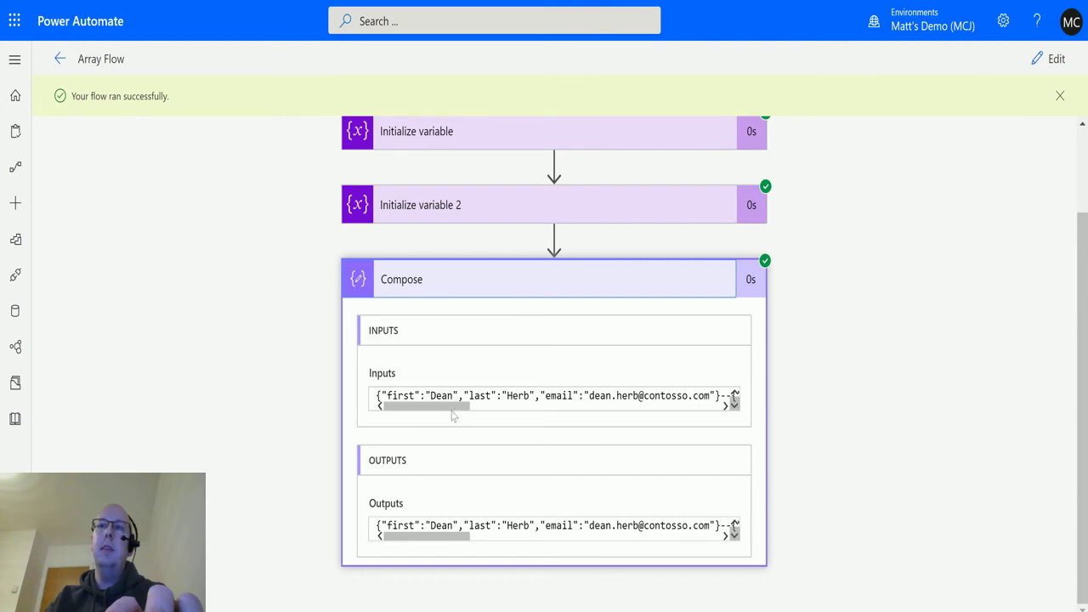
left_click_drag(455, 412, 414, 410)
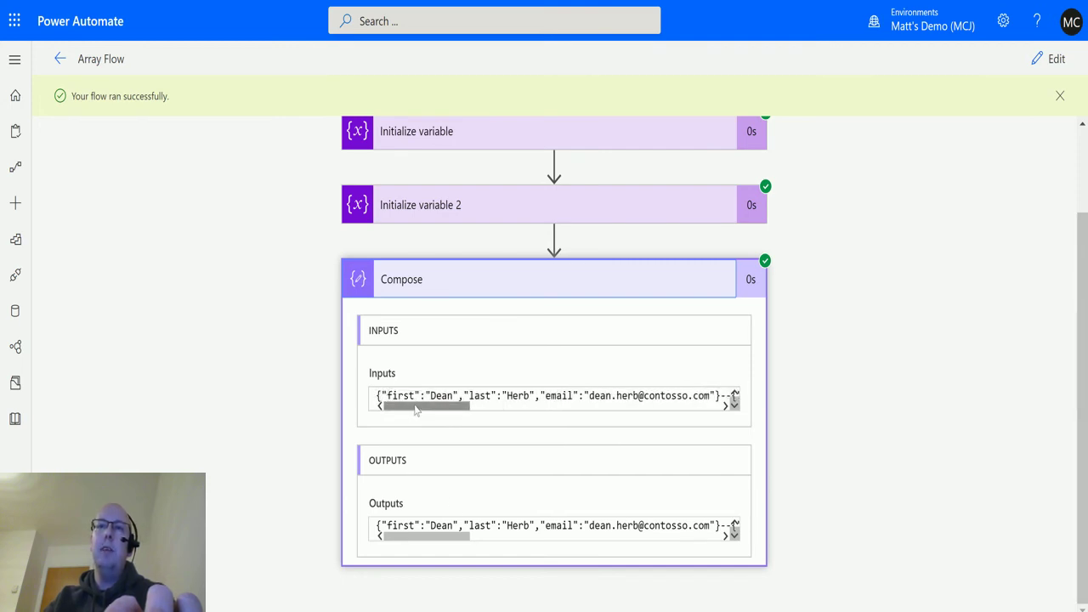
left_click_drag(404, 413, 588, 421)
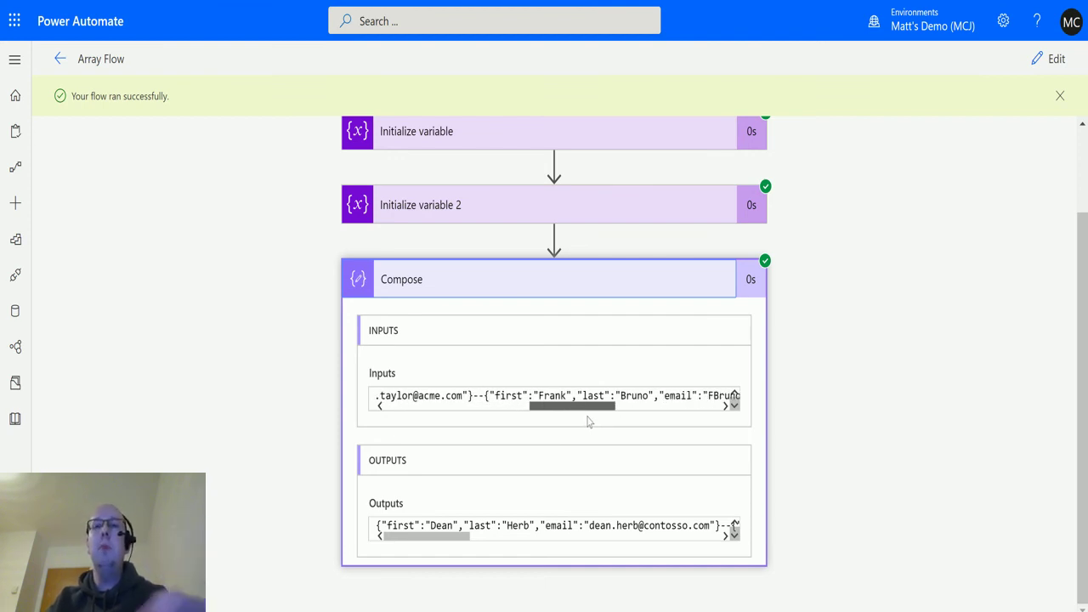
left_click_drag(588, 422, 709, 422)
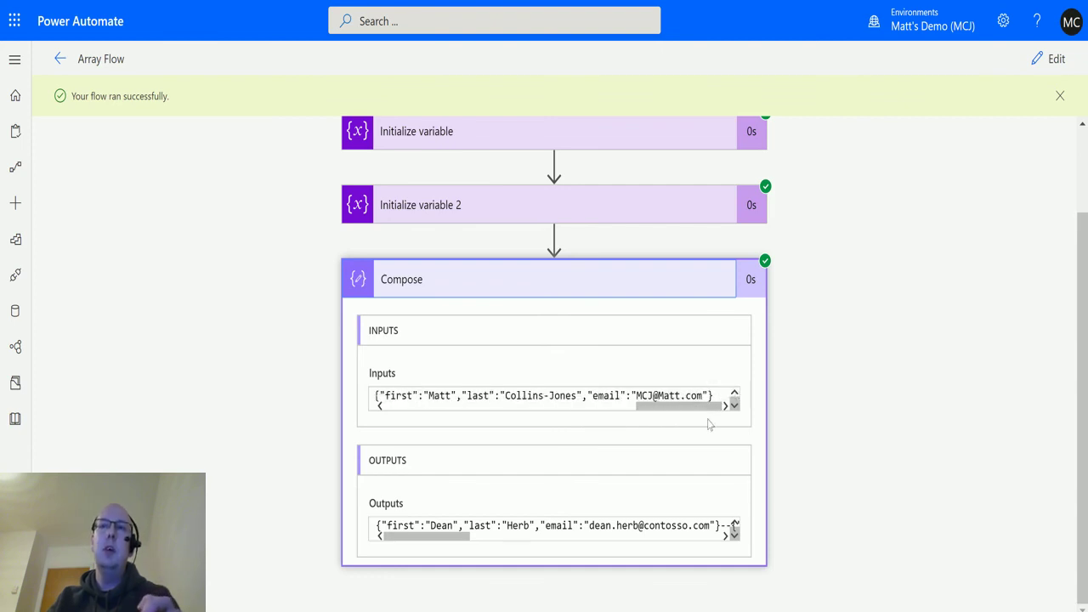